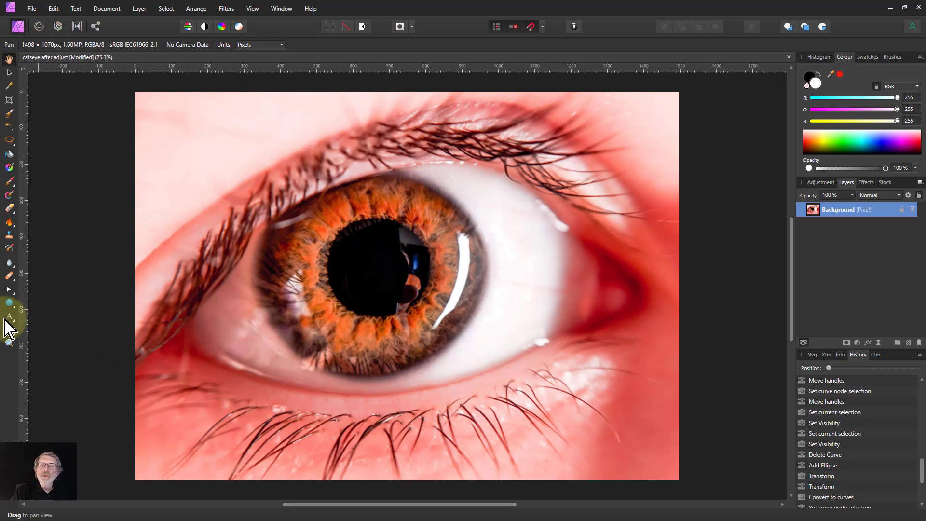
Draw a thin, tall white ellipse over the pupil with the Ellipse Tool.
{"action": "left_click", "coordinate": [10, 306]}
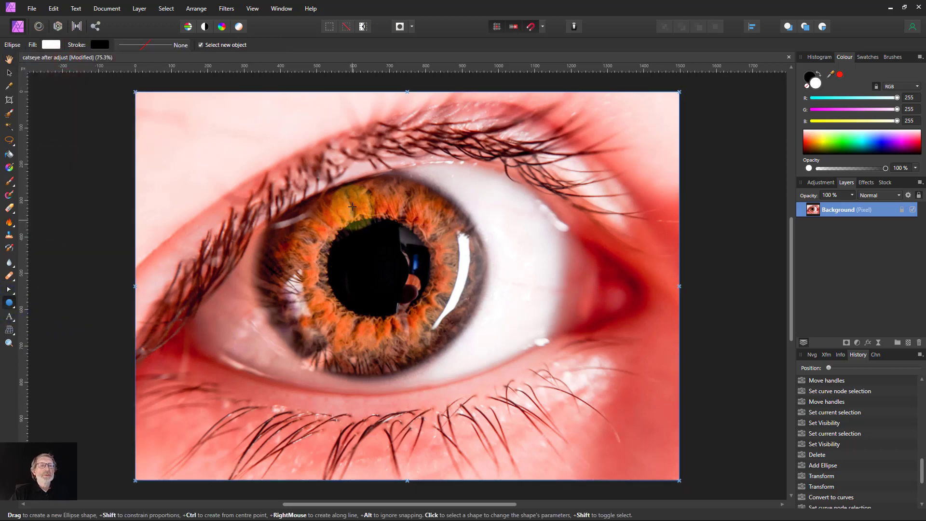
{"action": "left_click_drag", "start_coordinate": [362, 195], "coordinate": [401, 355]}
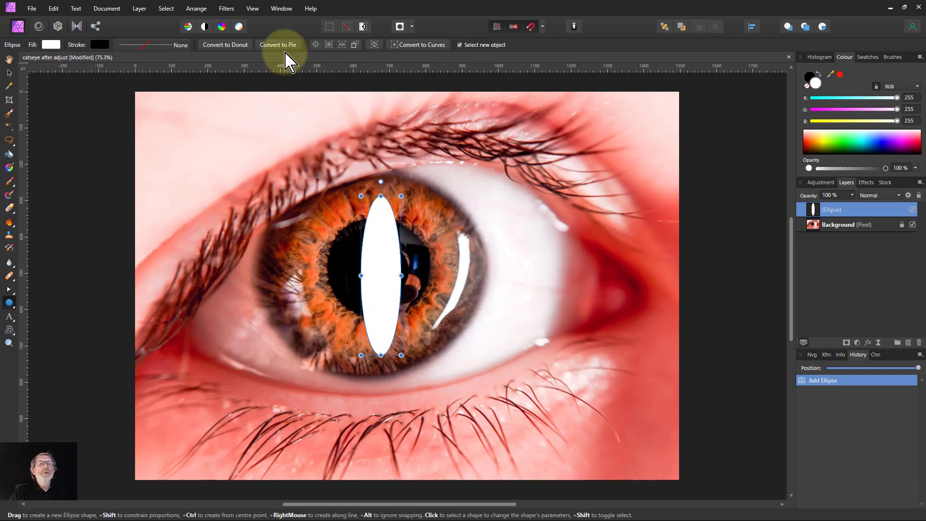
Convert the ellipse to curves, make its top and bottom nodes sharp, and nudge it slightly.
{"action": "left_click", "coordinate": [423, 44]}
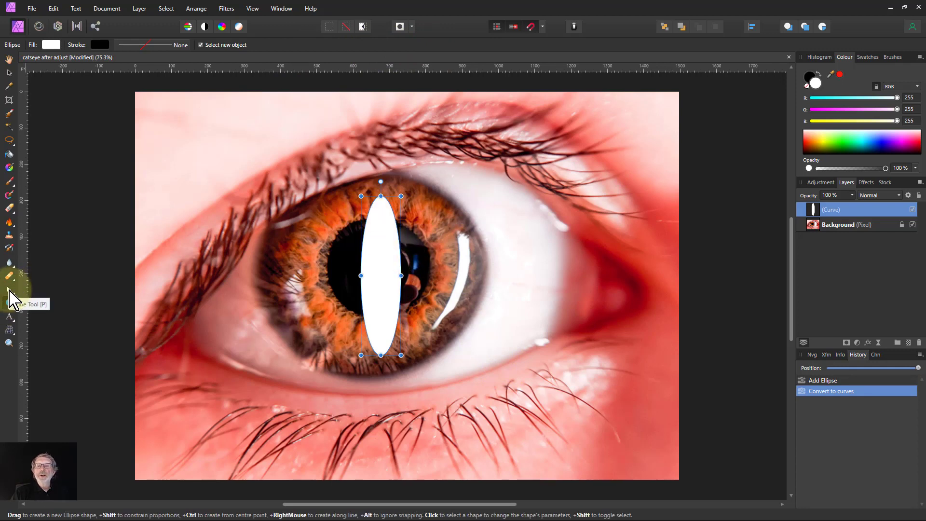
{"action": "left_click", "coordinate": [9, 291]}
{"action": "left_click", "coordinate": [41, 303]}
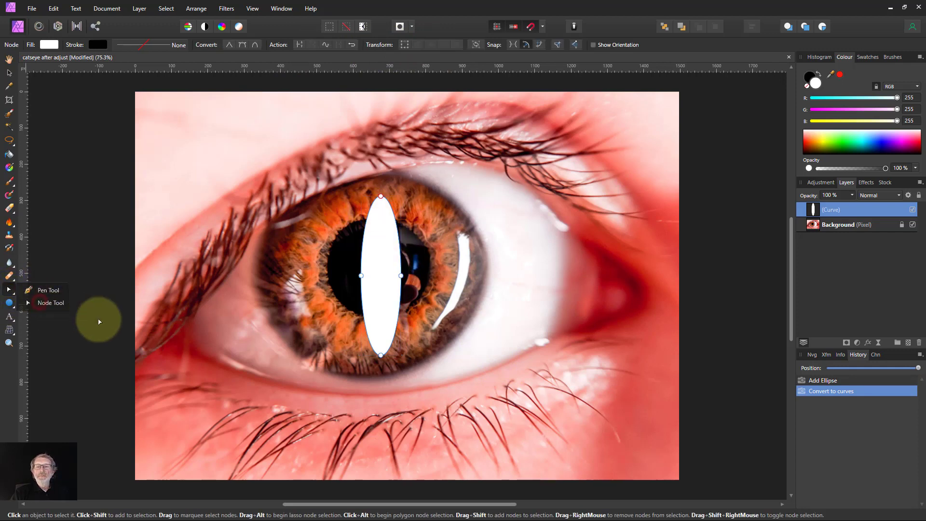
{"action": "left_click", "coordinate": [381, 197]}
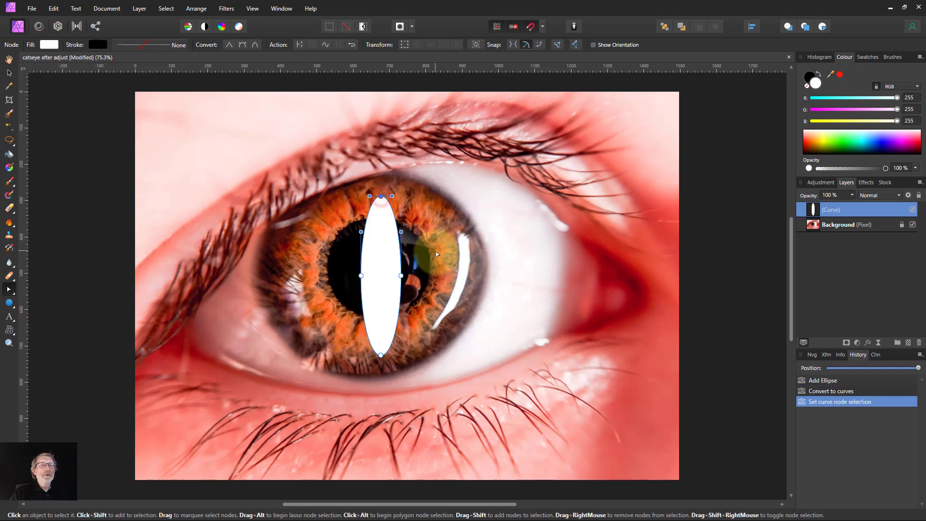
{"action": "left_click", "coordinate": [230, 45]}
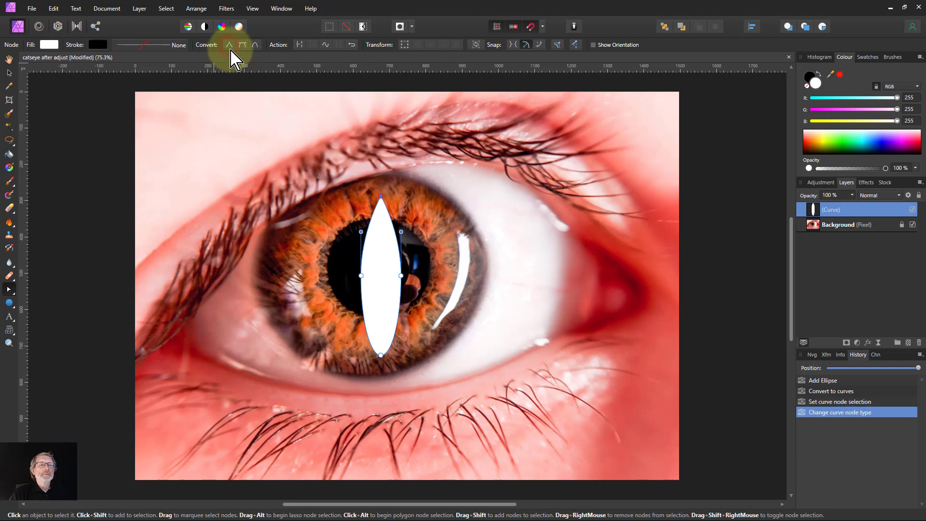
{"action": "left_click", "coordinate": [381, 356]}
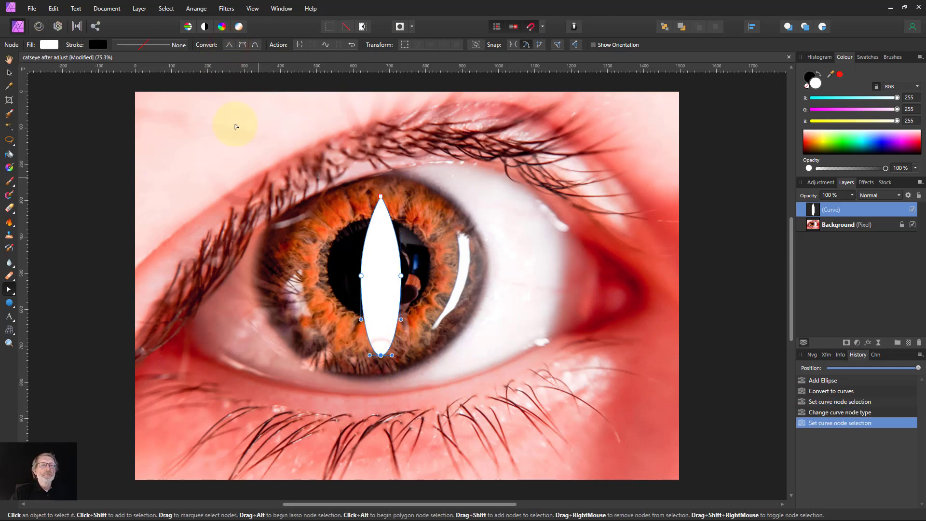
{"action": "left_click", "coordinate": [229, 45]}
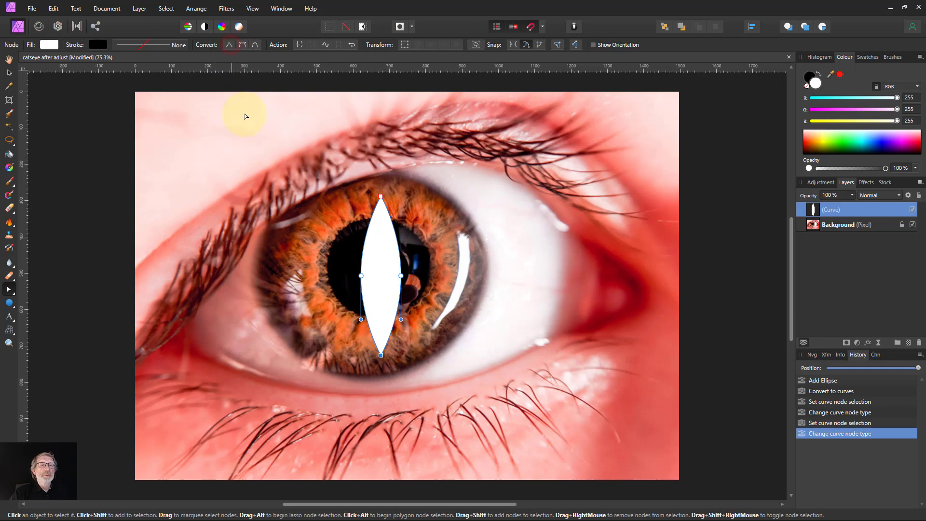
{"action": "left_click", "coordinate": [8, 72]}
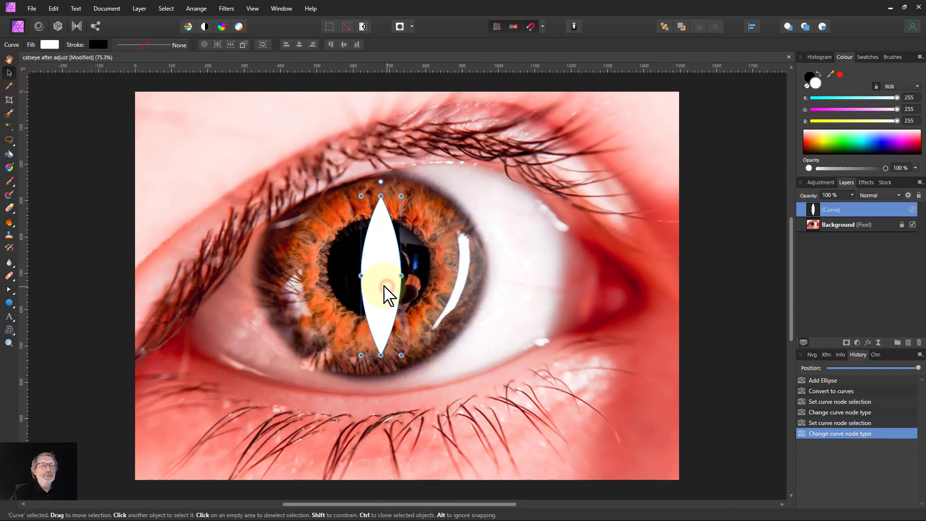
{"action": "mouse_move", "coordinate": [384, 287]}
{"action": "left_mouse_down"}
{"action": "mouse_move", "coordinate": [388, 294]}
{"action": "mouse_move", "coordinate": [382, 287]}
{"action": "left_mouse_up"}
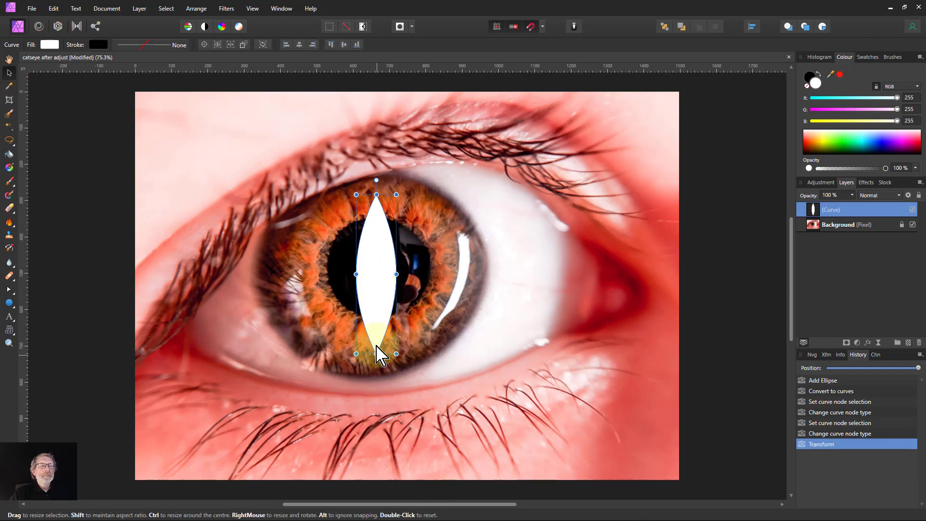
Select the eye photo layer and choose the Mesh Warp Tool.
{"action": "left_click", "coordinate": [812, 224]}
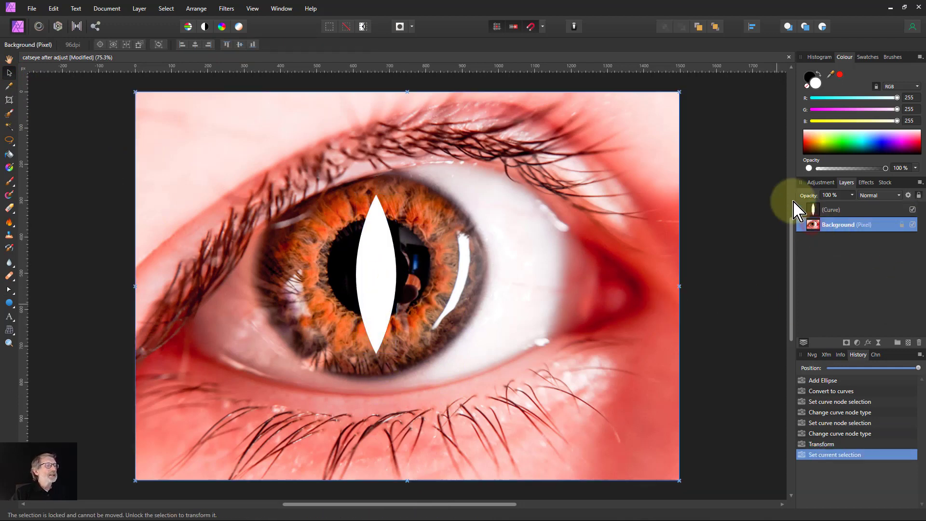
{"action": "left_click", "coordinate": [9, 331]}
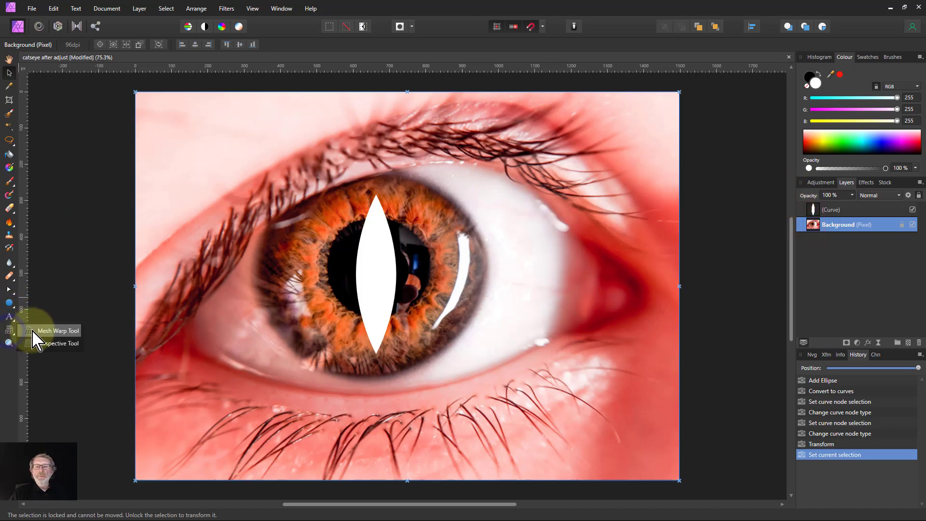
{"action": "left_click", "coordinate": [65, 332]}
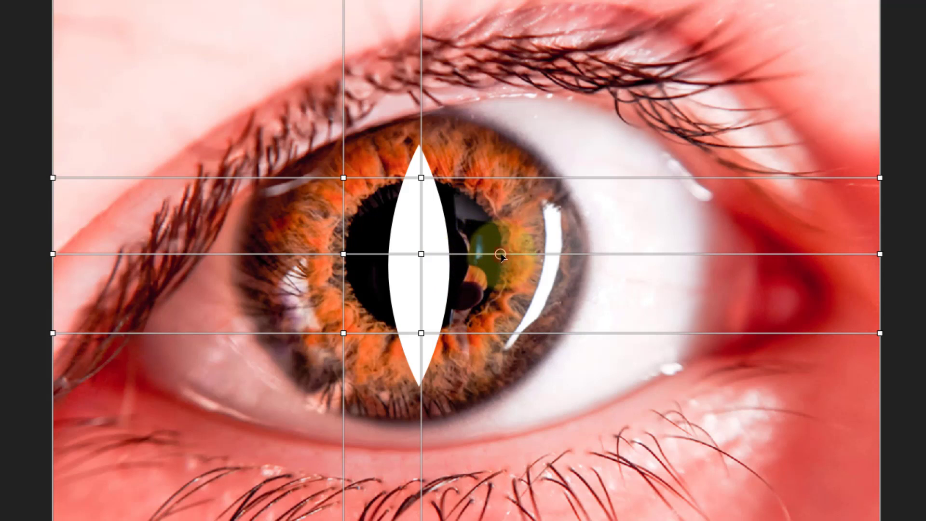
Add vertical mesh divisions to the right and left of the pupil.
{"action": "left_click", "coordinate": [501, 255]}
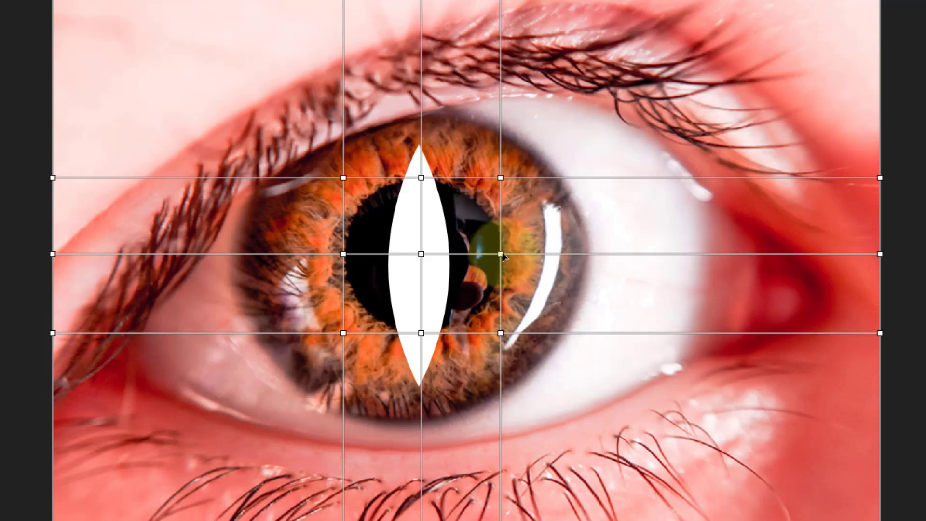
{"action": "mouse_move", "coordinate": [503, 255]}
{"action": "left_mouse_down"}
{"action": "mouse_move", "coordinate": [487, 256]}
{"action": "mouse_move", "coordinate": [518, 257]}
{"action": "mouse_move", "coordinate": [500, 256]}
{"action": "left_mouse_up"}
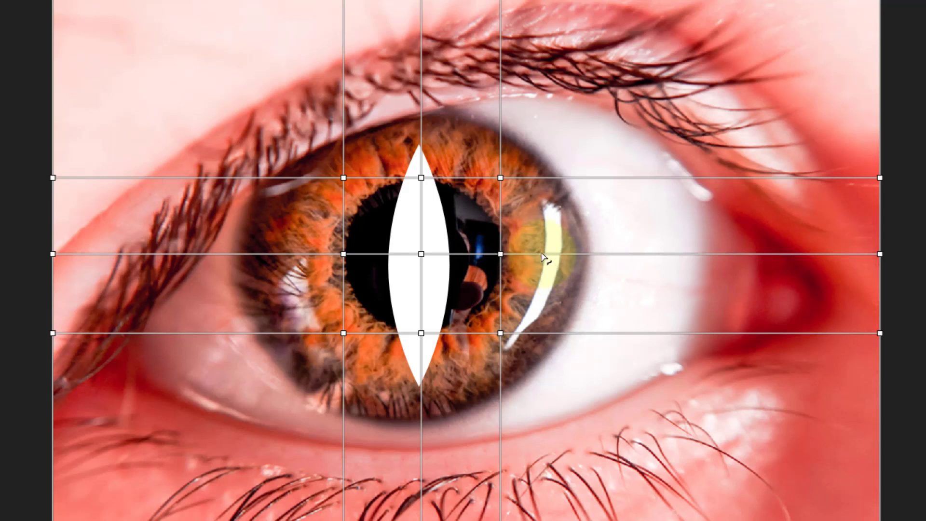
{"action": "left_click", "coordinate": [500, 255]}
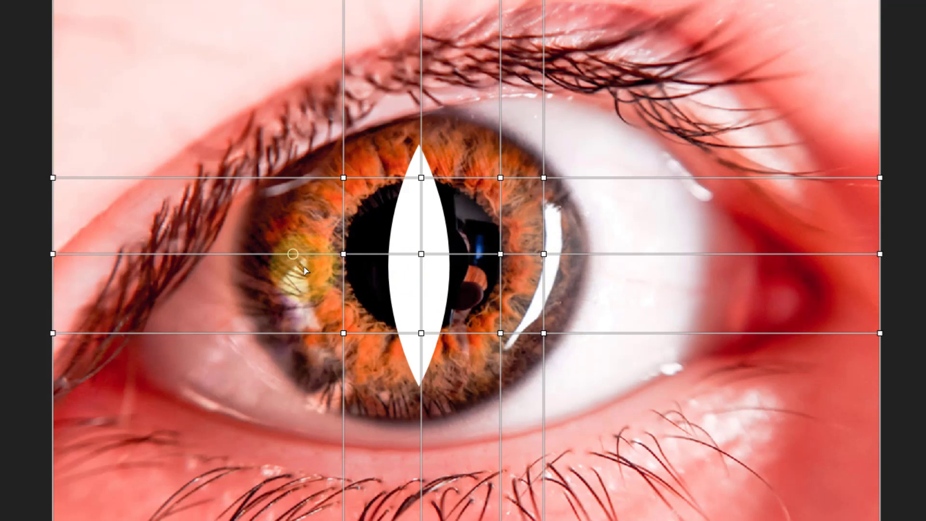
{"action": "left_click", "coordinate": [293, 254]}
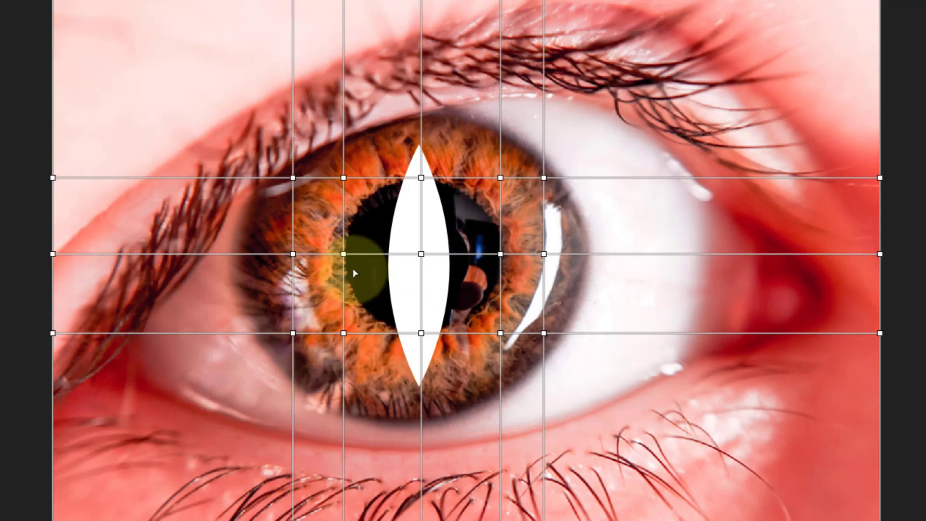
Add mesh rows above and below the slit, then drag nodes and handles into its pointed tips.
{"action": "left_click", "coordinate": [420, 130]}
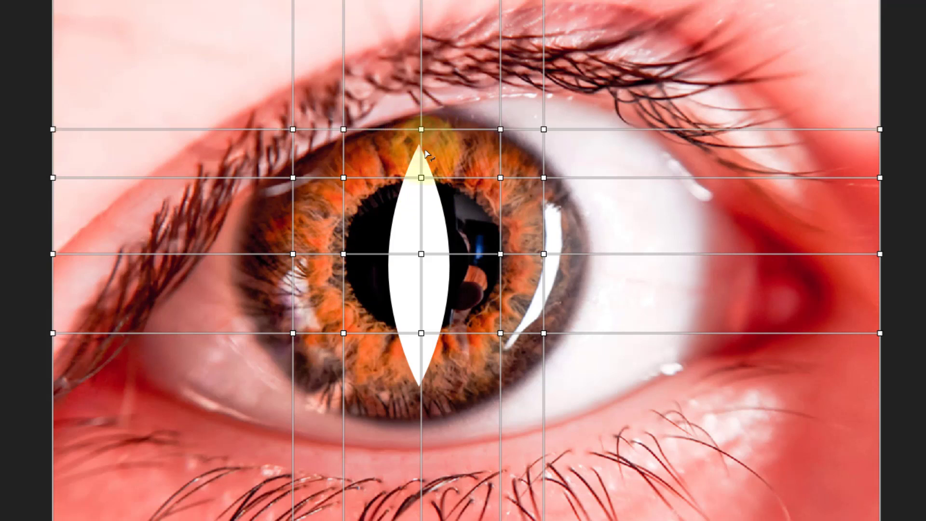
{"action": "left_click", "coordinate": [421, 396]}
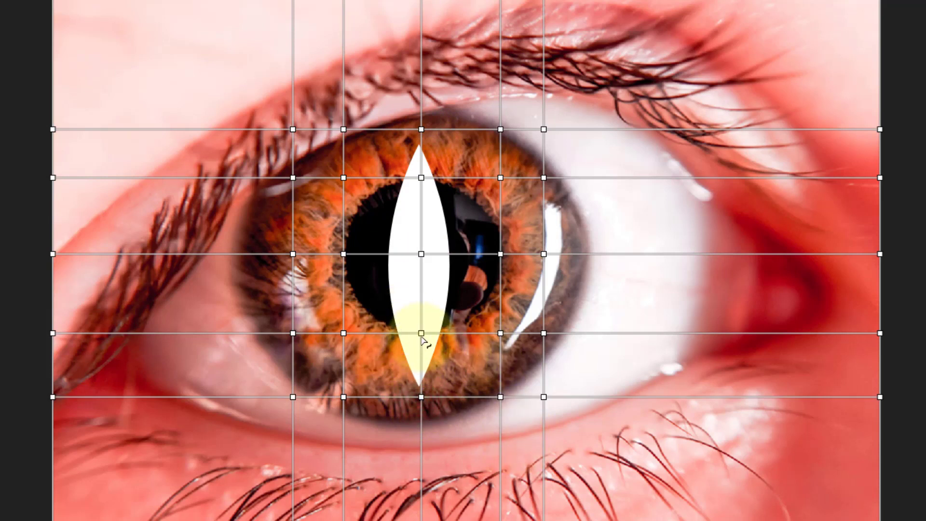
{"action": "left_click_drag", "start_coordinate": [421, 333], "coordinate": [420, 386]}
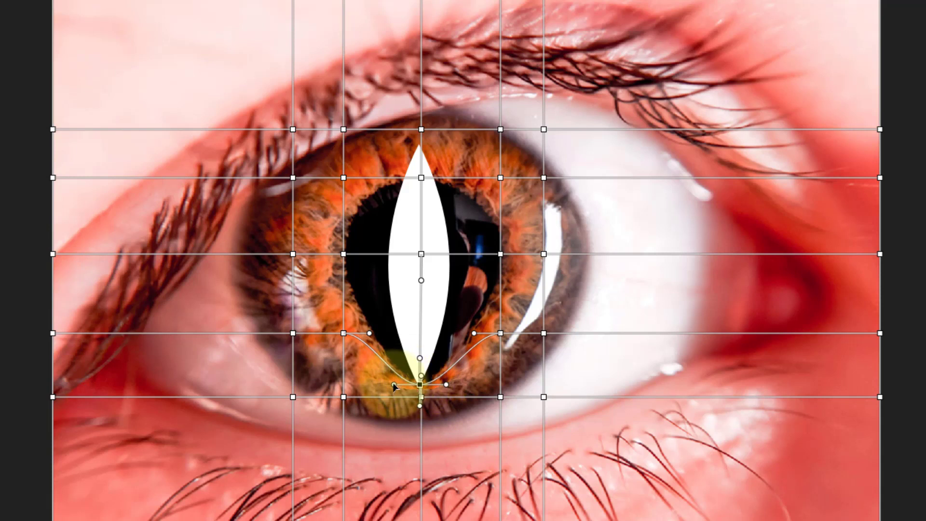
{"action": "left_click_drag", "start_coordinate": [394, 386], "coordinate": [402, 370]}
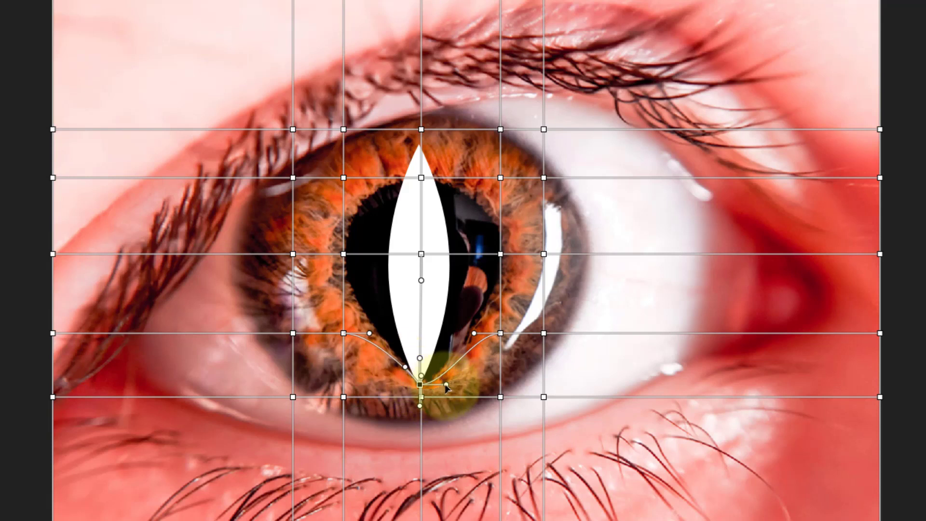
{"action": "left_click_drag", "start_coordinate": [446, 385], "coordinate": [437, 363]}
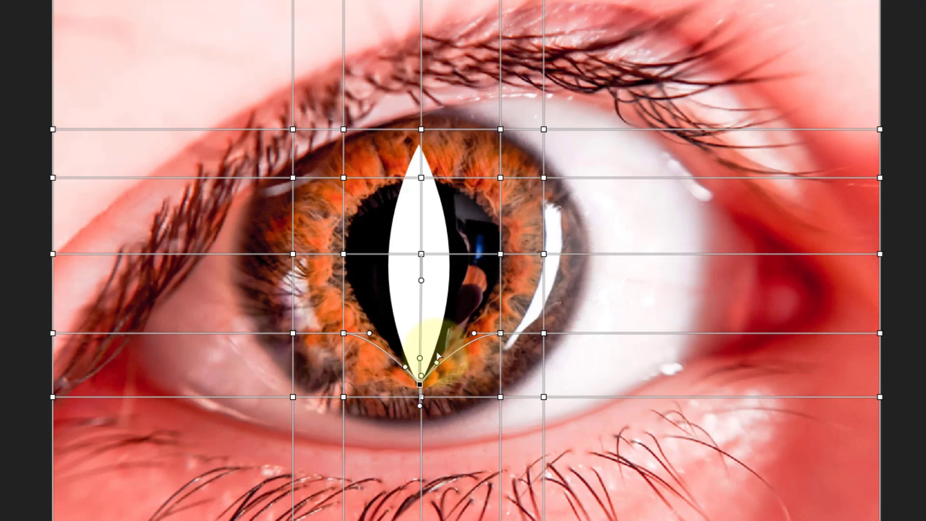
{"action": "left_click_drag", "start_coordinate": [423, 180], "coordinate": [404, 166]}
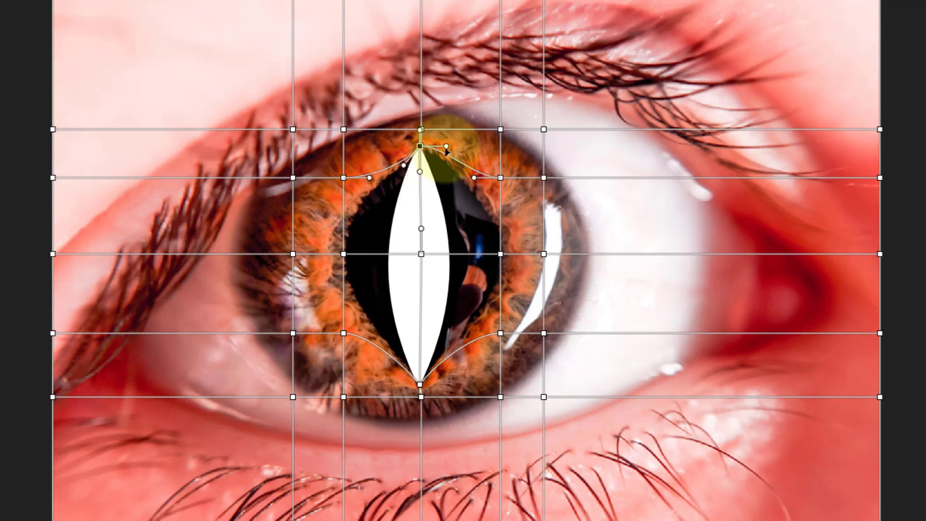
{"action": "left_click_drag", "start_coordinate": [446, 147], "coordinate": [440, 172]}
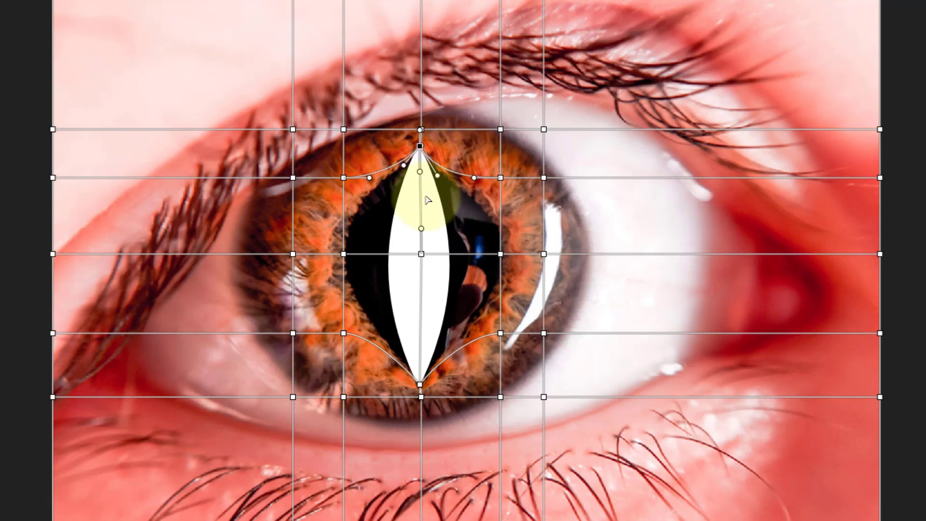
Pull the left, upper-left and lower-left iris mesh points in toward the slit.
{"action": "left_click", "coordinate": [343, 255]}
{"action": "left_click", "coordinate": [343, 254]}
{"action": "left_click_drag", "start_coordinate": [345, 258], "coordinate": [350, 258]}
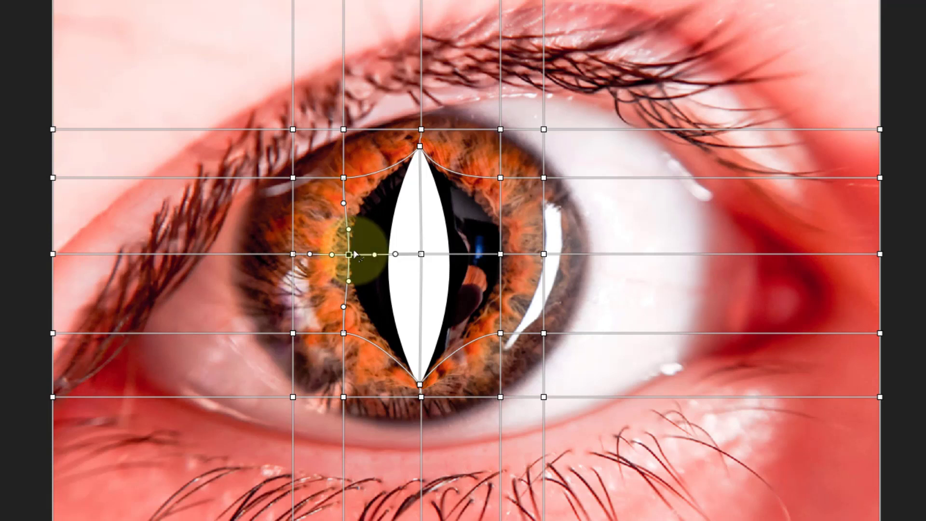
{"action": "left_click", "coordinate": [349, 255]}
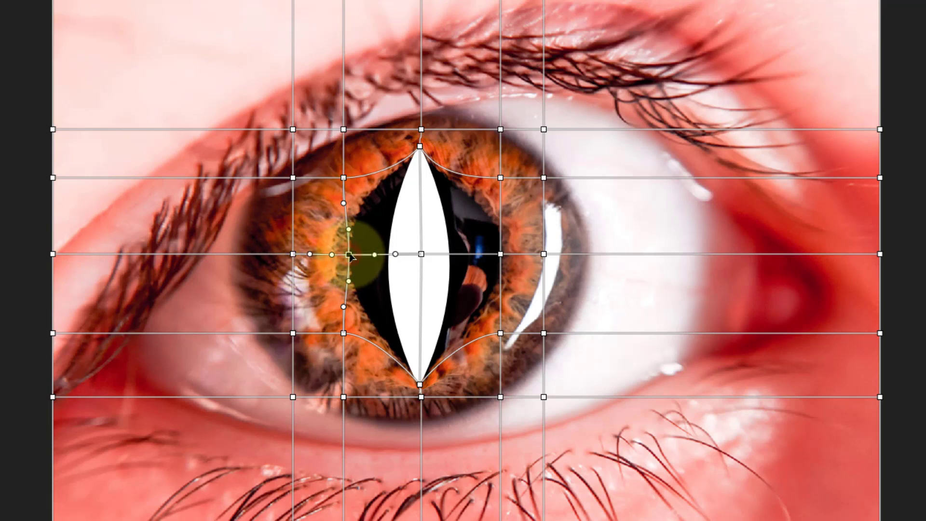
{"action": "left_click_drag", "start_coordinate": [350, 257], "coordinate": [389, 259]}
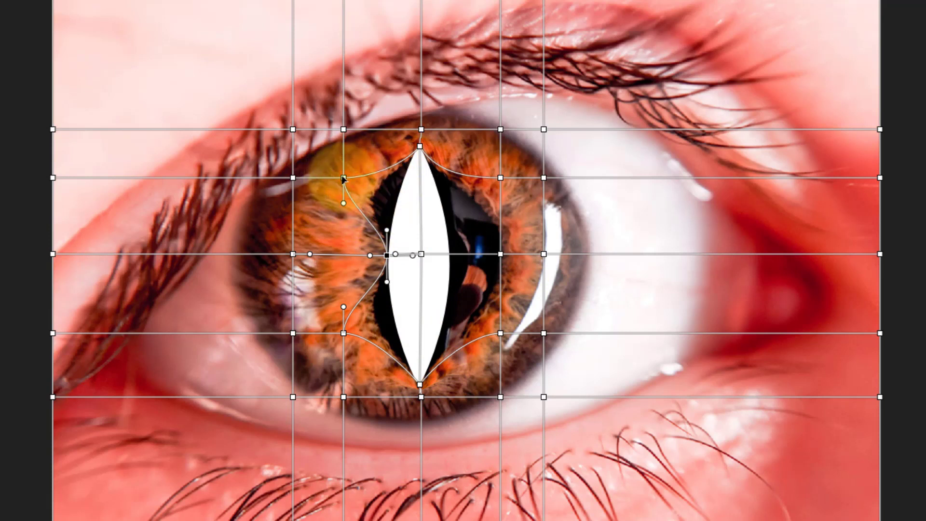
{"action": "left_click_drag", "start_coordinate": [343, 177], "coordinate": [376, 188]}
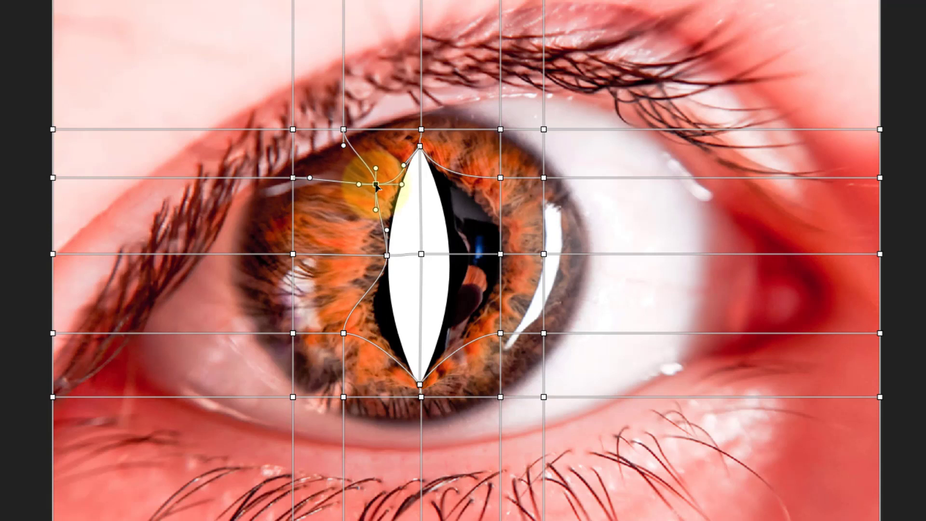
{"action": "left_click_drag", "start_coordinate": [377, 186], "coordinate": [377, 187]}
{"action": "left_click_drag", "start_coordinate": [344, 333], "coordinate": [371, 334]}
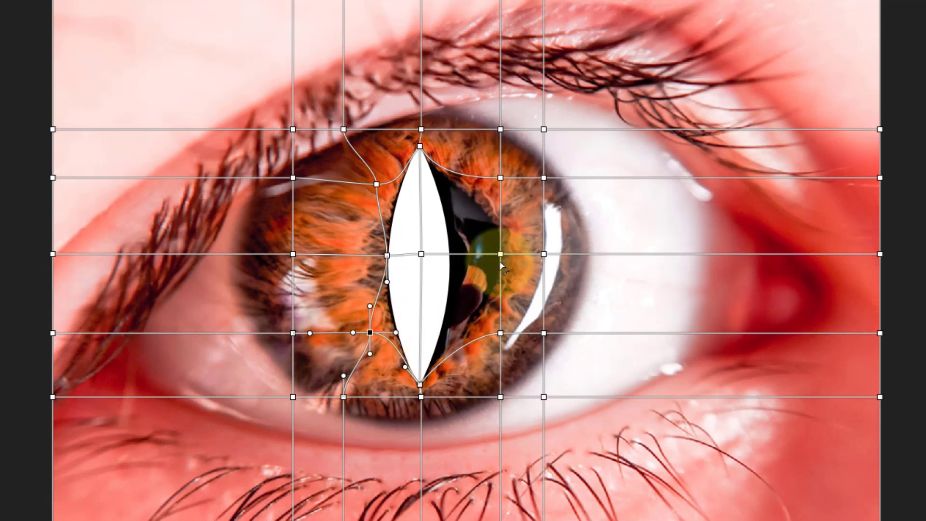
Pull the right, lower-right and upper-right iris mesh points in toward the slit.
{"action": "left_click_drag", "start_coordinate": [492, 255], "coordinate": [441, 258]}
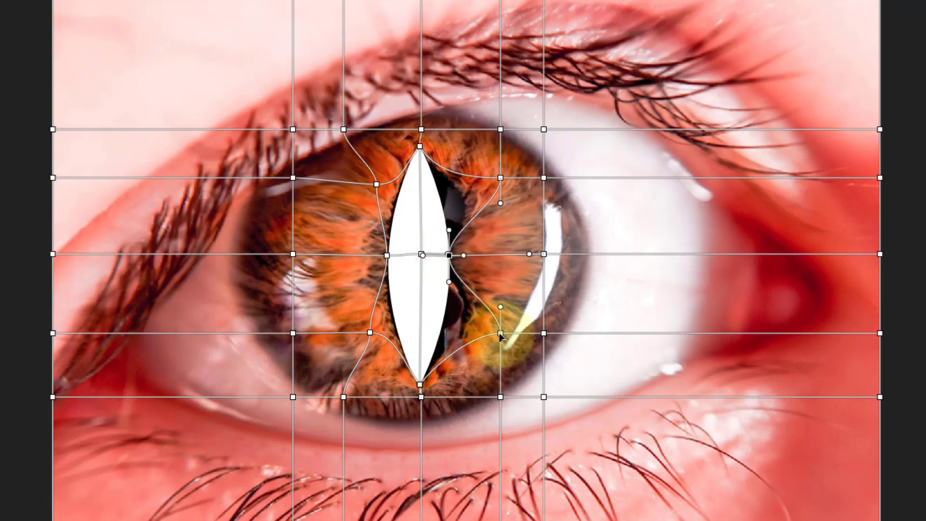
{"action": "left_click_drag", "start_coordinate": [501, 333], "coordinate": [469, 335]}
{"action": "left_click_drag", "start_coordinate": [502, 179], "coordinate": [470, 183]}
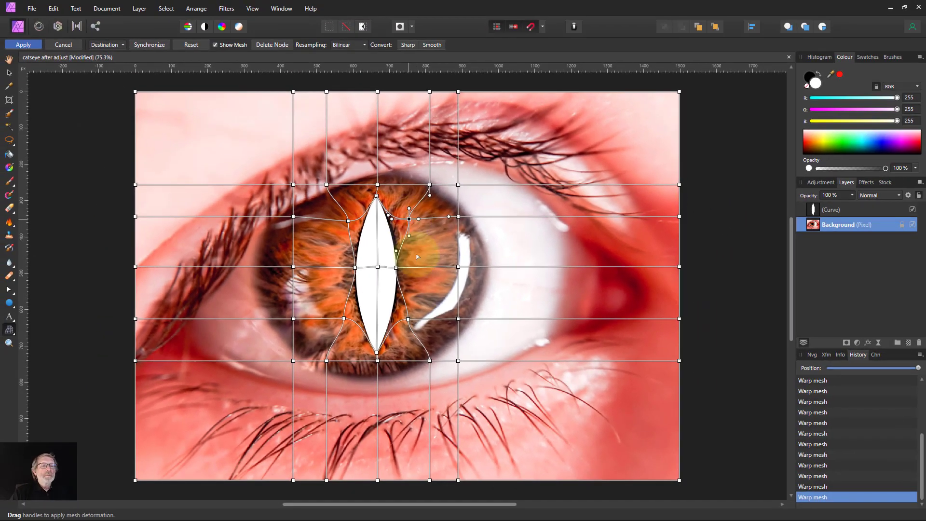
Turn off Show Mesh and hide the white Curve layer to preview the slit pupil.
{"action": "left_click", "coordinate": [215, 45]}
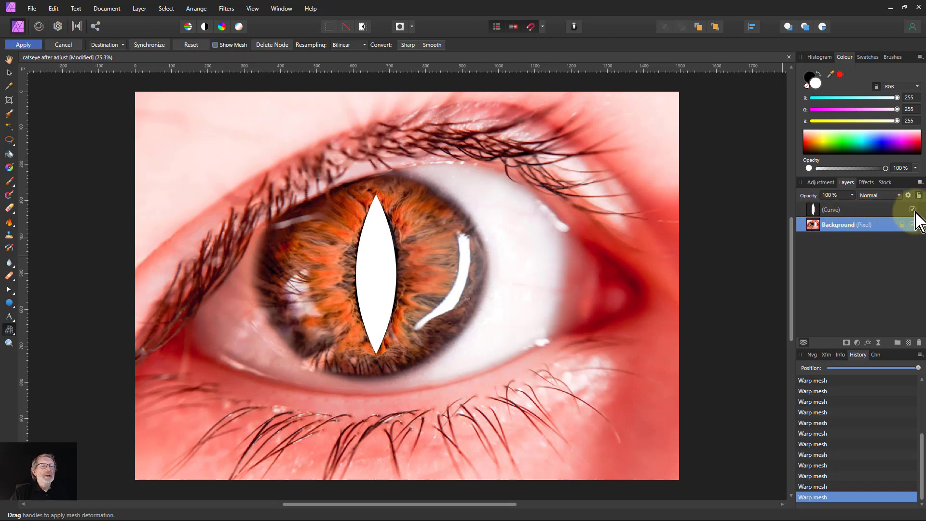
{"action": "left_click", "coordinate": [913, 211]}
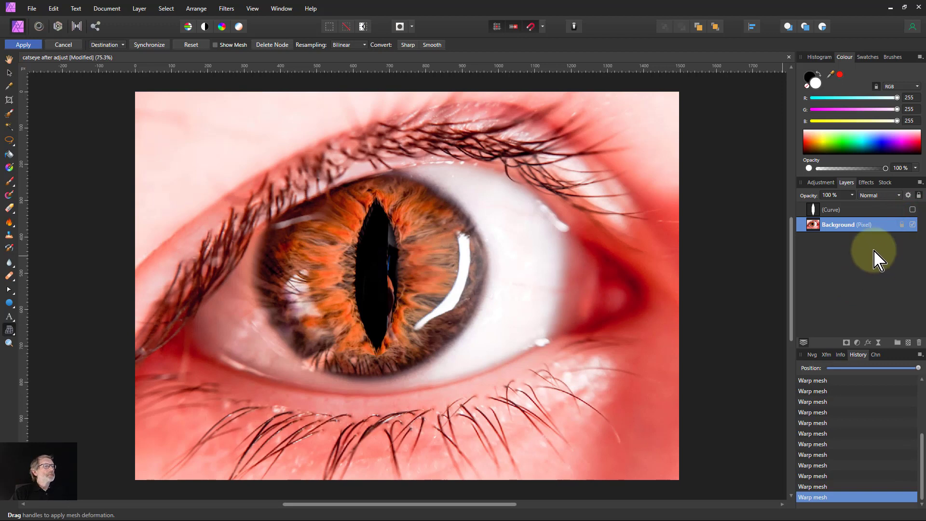
Adjust the lower mesh points beside the pupil with the mesh shown, then hide it and apply the warp.
{"action": "left_click", "coordinate": [215, 45]}
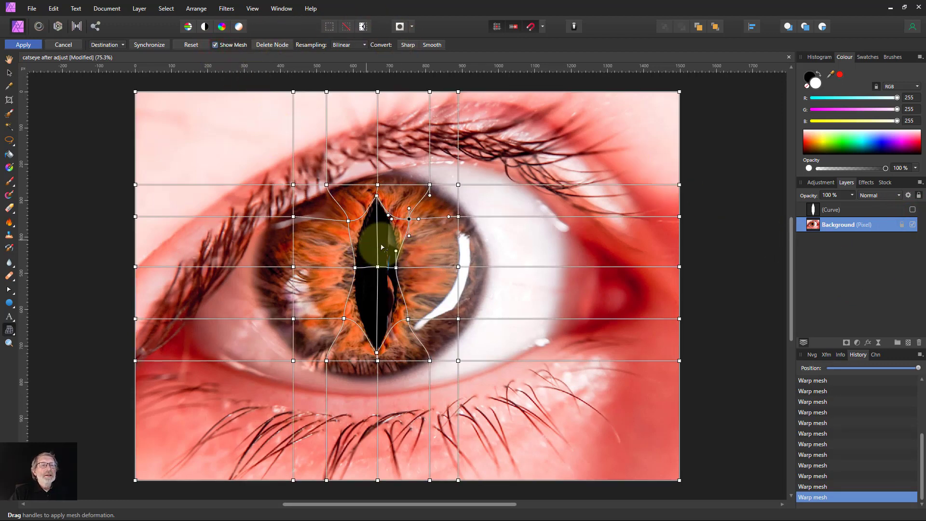
{"action": "left_click", "coordinate": [408, 320]}
{"action": "left_click_drag", "start_coordinate": [409, 322], "coordinate": [410, 322]}
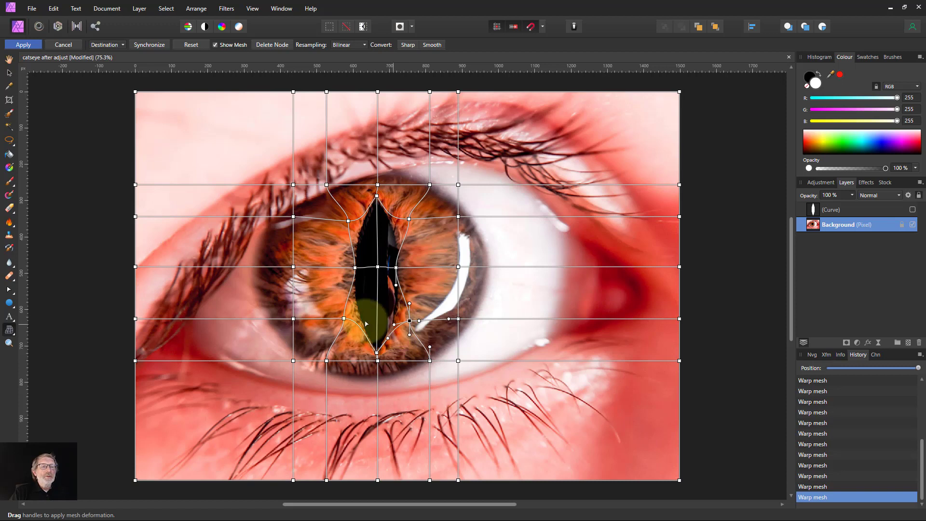
{"action": "left_click", "coordinate": [344, 318]}
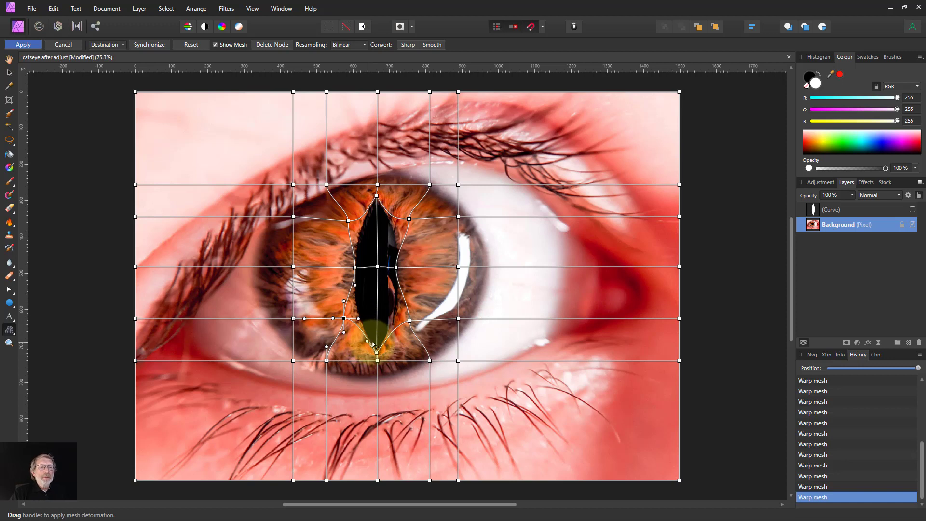
{"action": "left_click", "coordinate": [216, 44]}
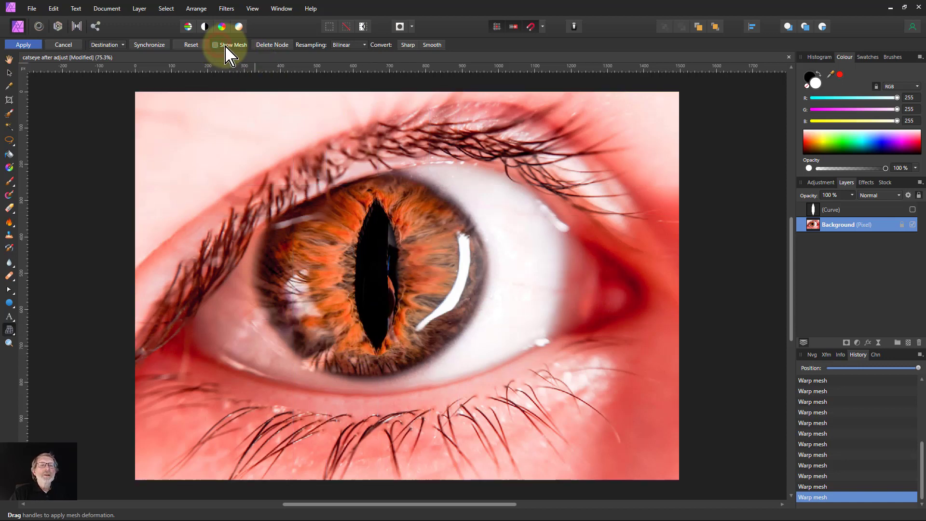
{"action": "left_click", "coordinate": [22, 44]}
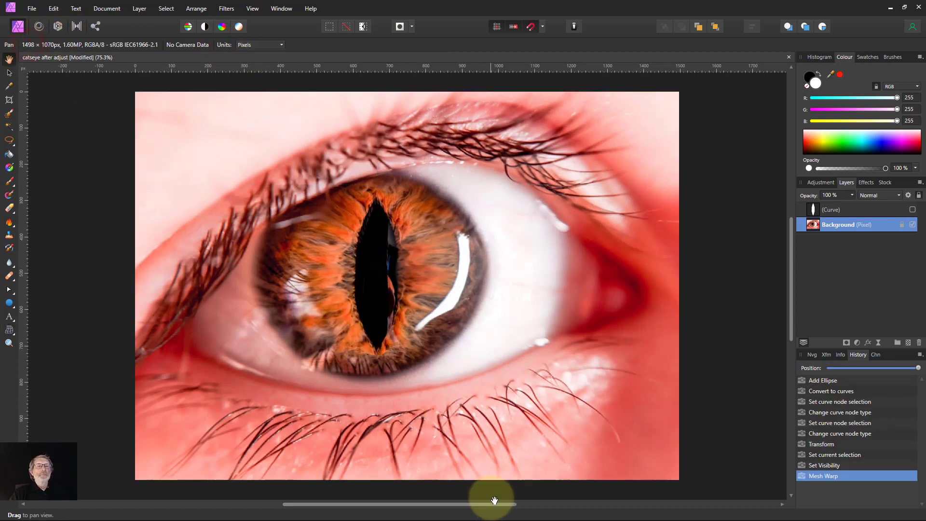